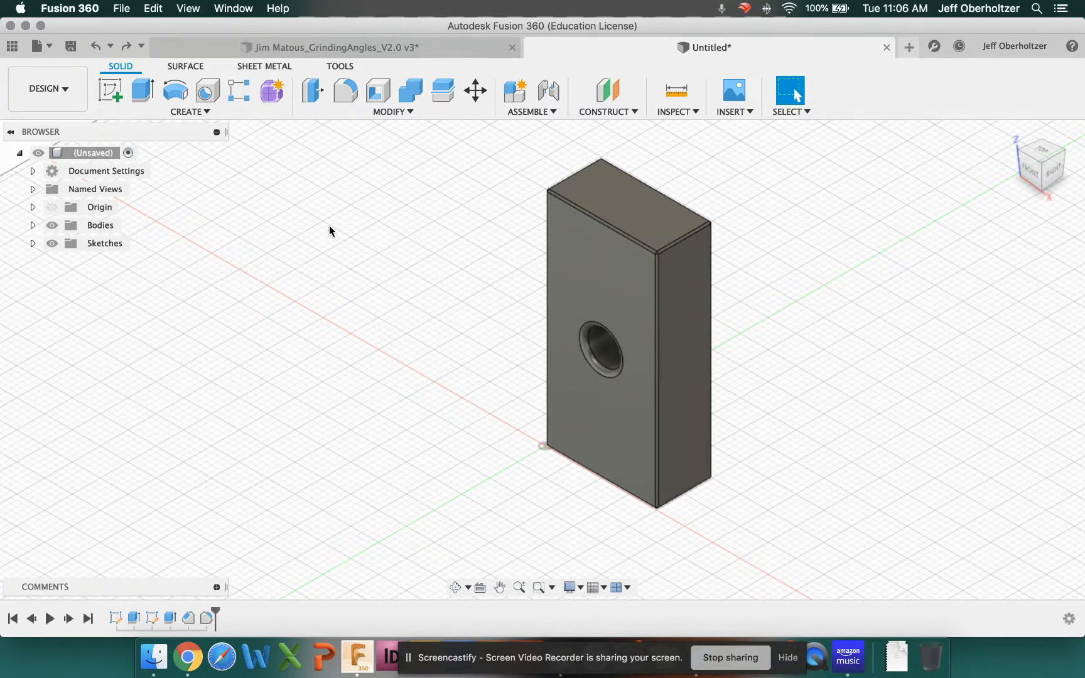
Undo the recent operations one by one, from the hole's fillet and the edge chamfer back through the hole cut and its center diameter circle.
{"action": "left_click", "coordinate": [95, 47]}
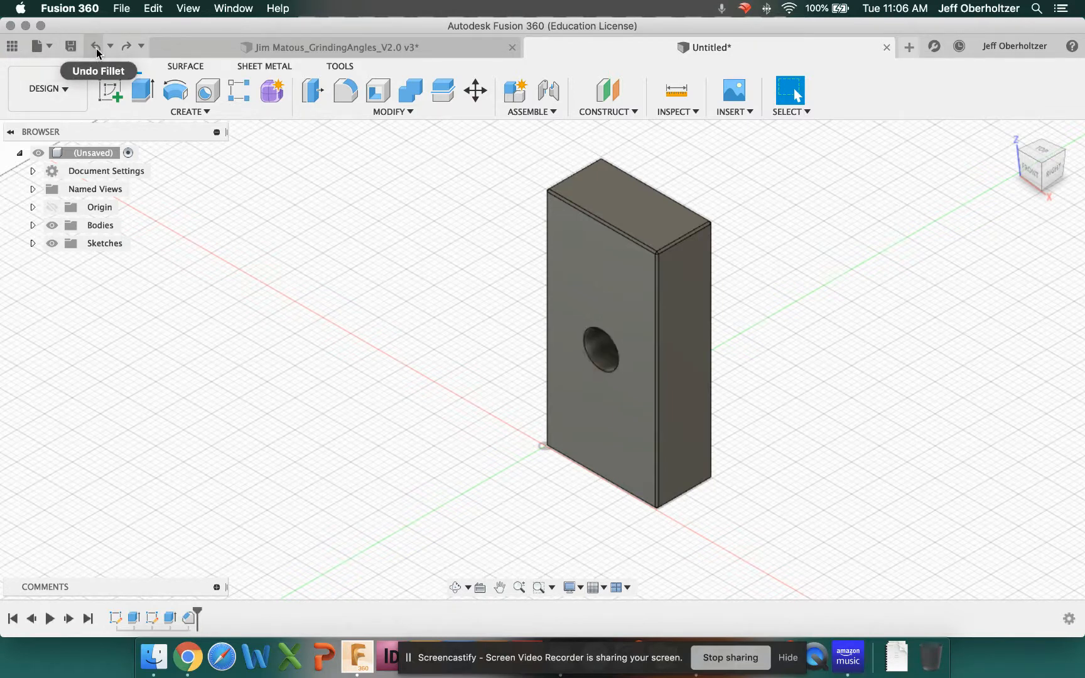
{"action": "left_click", "coordinate": [96, 47]}
{"action": "left_click", "coordinate": [96, 47]}
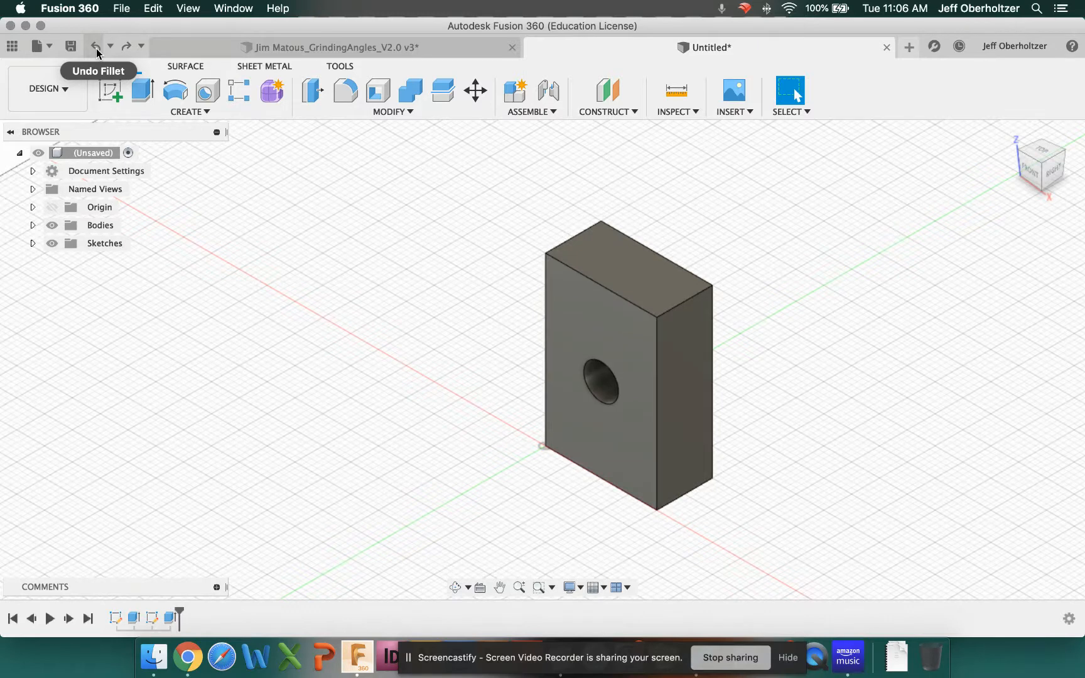
{"action": "left_click", "coordinate": [96, 48]}
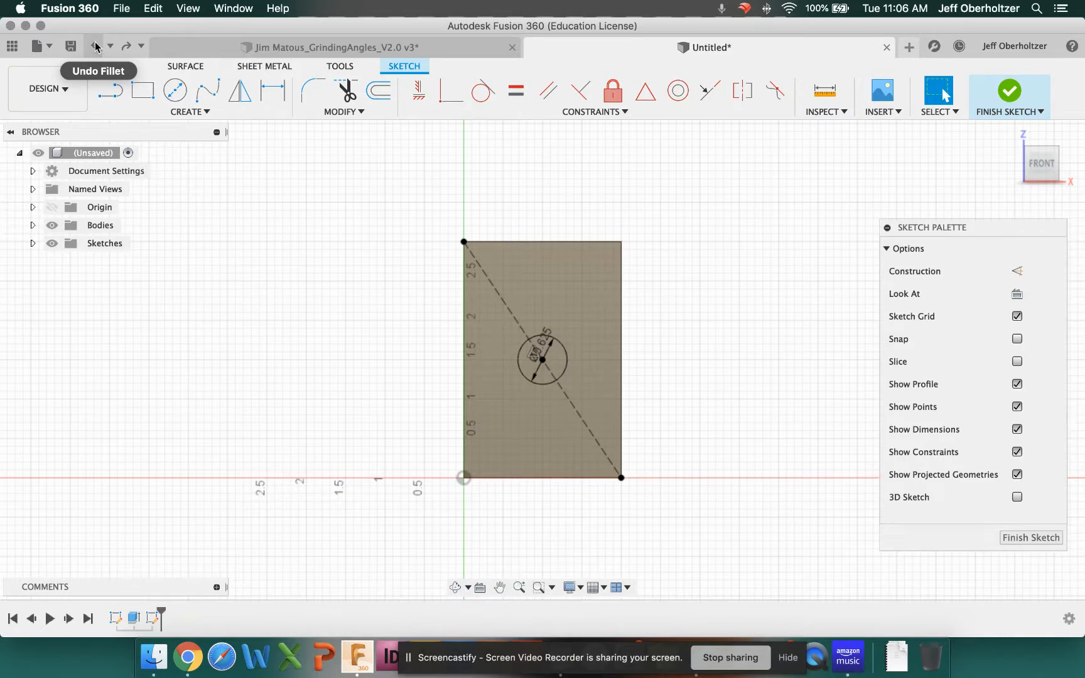
{"action": "left_click", "coordinate": [95, 47]}
{"action": "left_click", "coordinate": [96, 47]}
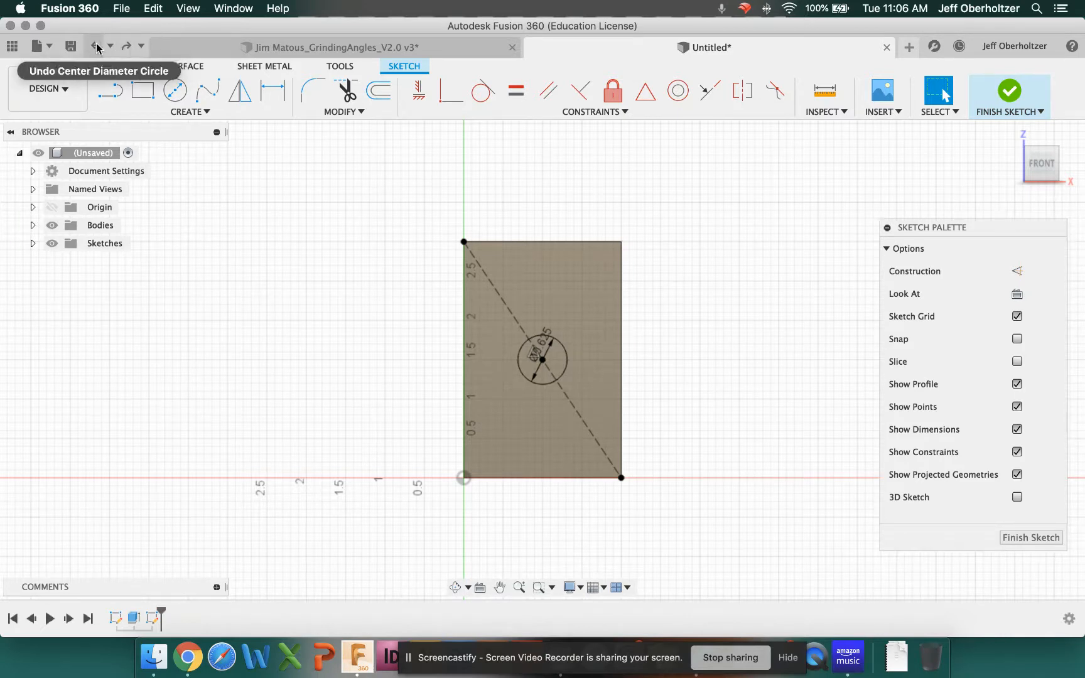
{"action": "left_click", "coordinate": [97, 48]}
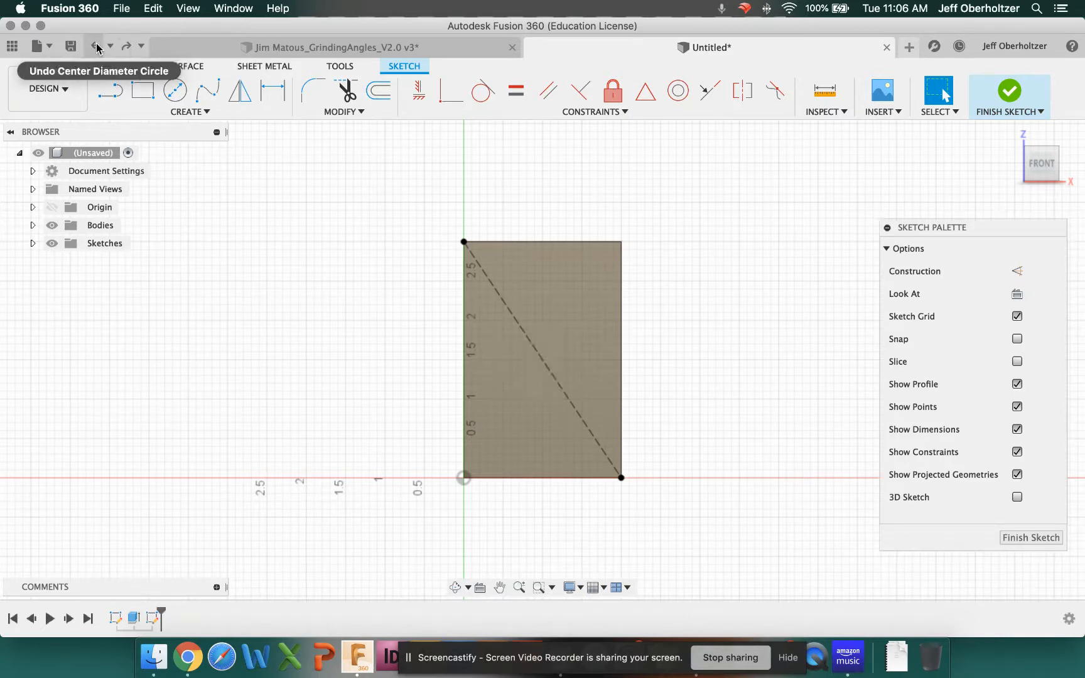
Redo all the undone operations, from the center diameter circle through the hole cut and edge chamfer to the hole's fillet.
{"action": "left_click", "coordinate": [128, 49]}
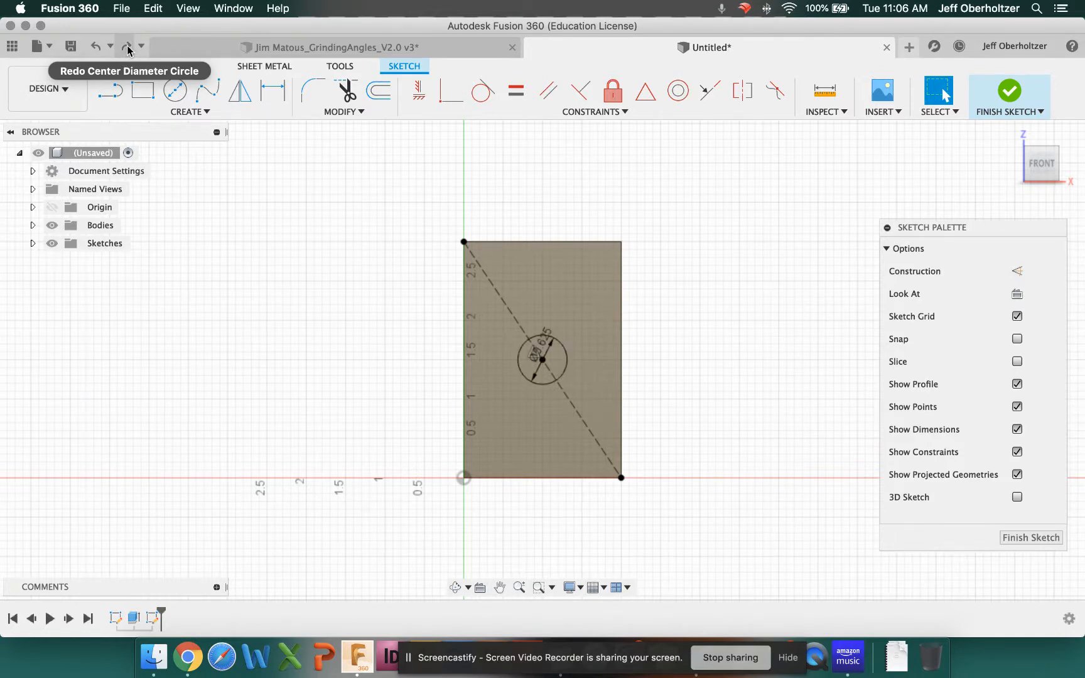
{"action": "left_click", "coordinate": [128, 49]}
{"action": "left_click", "coordinate": [127, 49]}
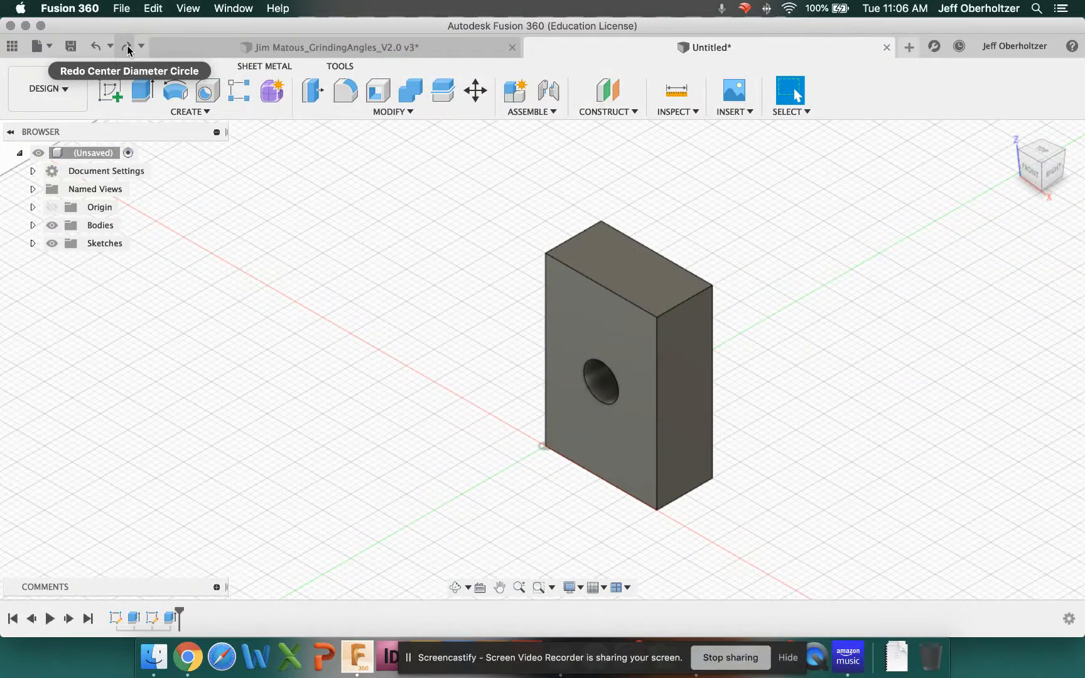
{"action": "left_click", "coordinate": [127, 50]}
{"action": "left_click", "coordinate": [128, 50]}
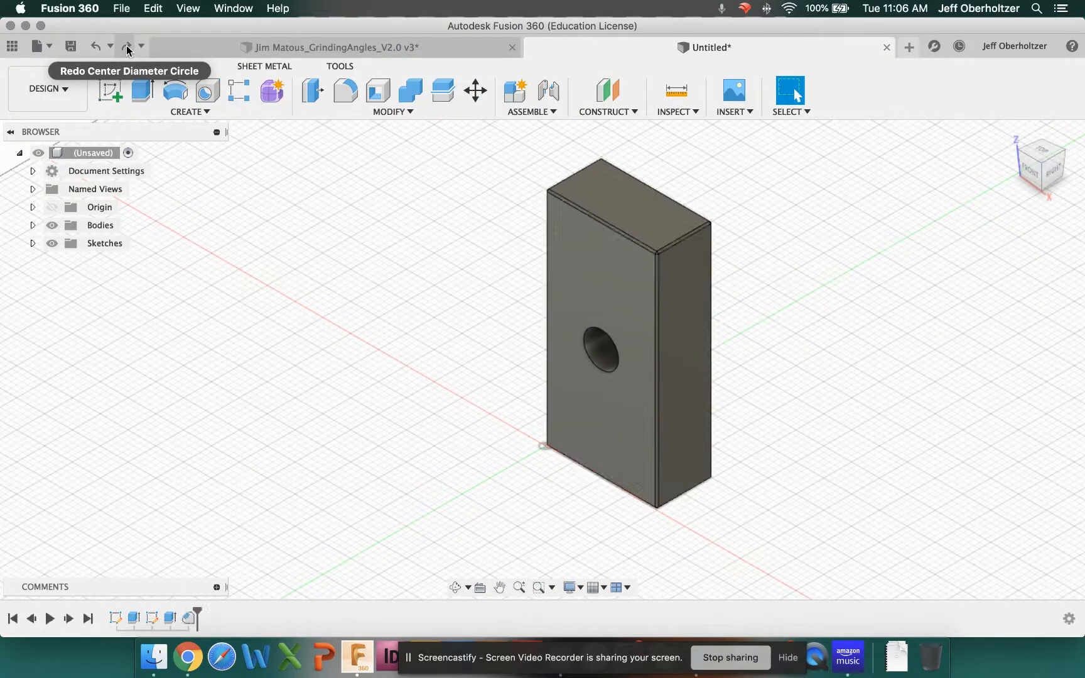
{"action": "left_click", "coordinate": [128, 50]}
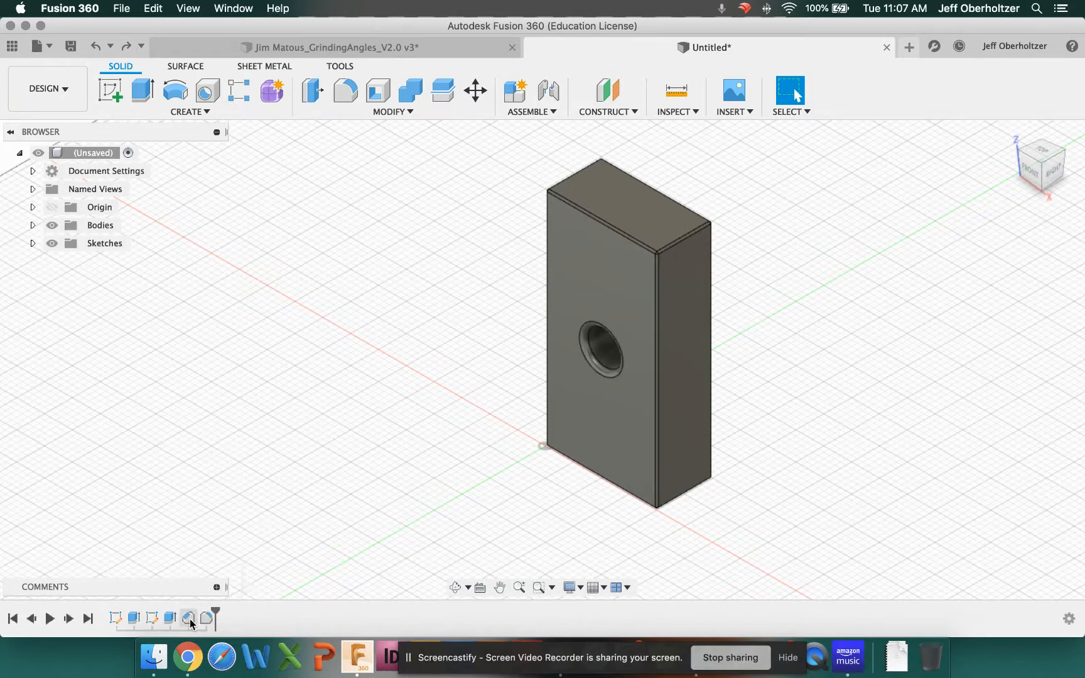
Edit the block's base extrusion and set its distance to 3 in.
{"action": "double_click", "coordinate": [138, 620]}
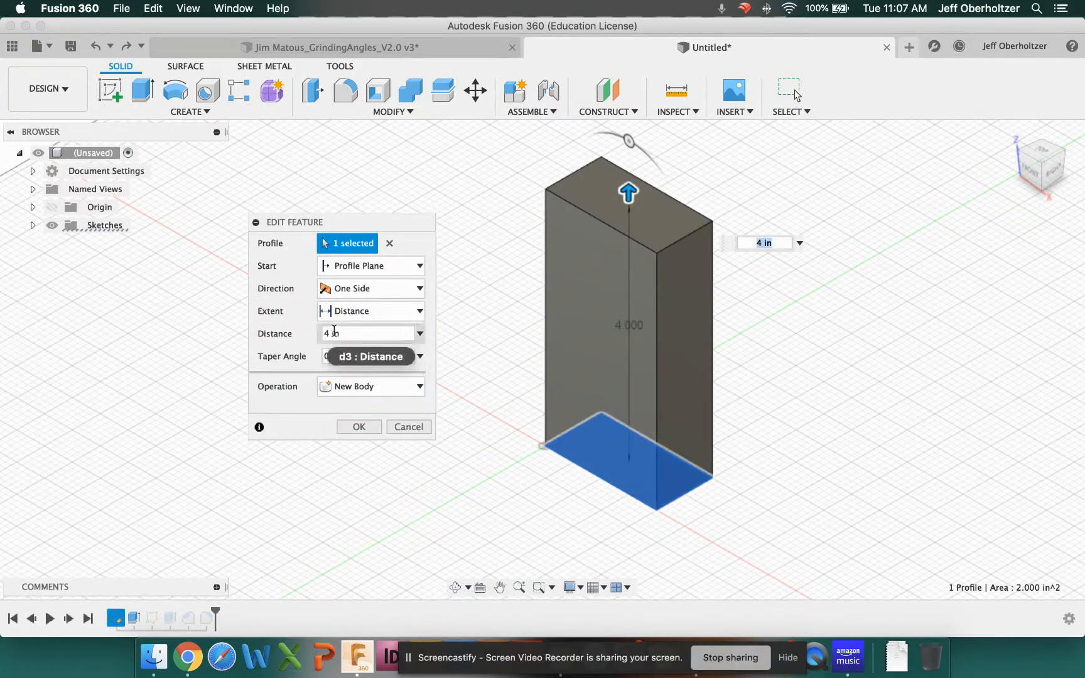
{"action": "left_click_drag", "start_coordinate": [329, 333], "coordinate": [302, 333]}
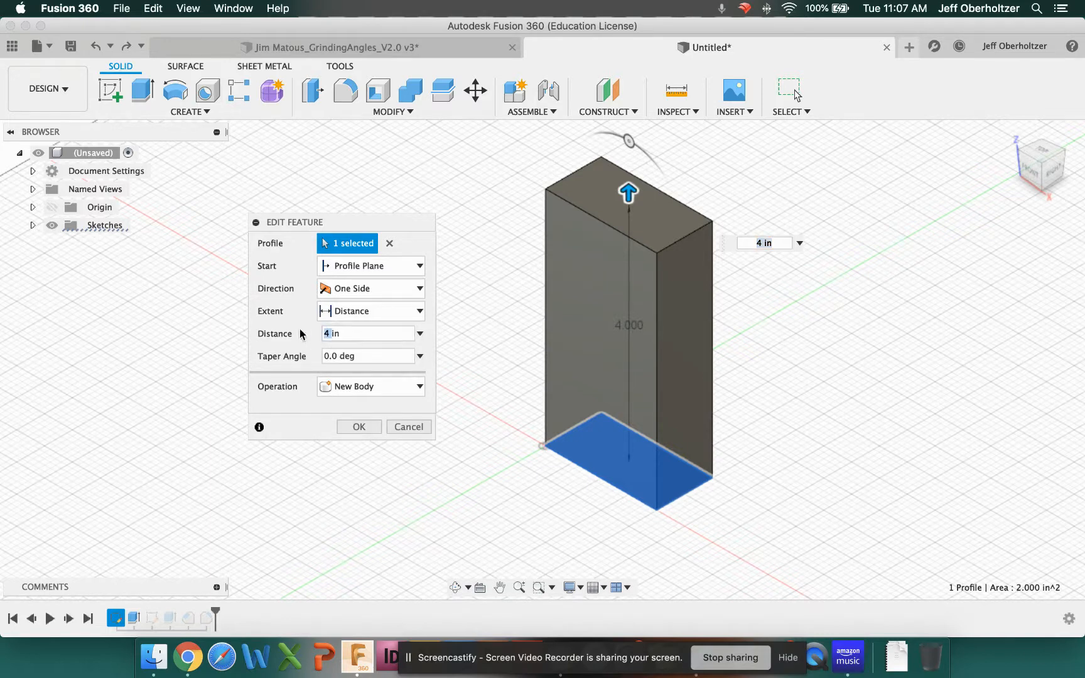
{"action": "type", "text": "3"}
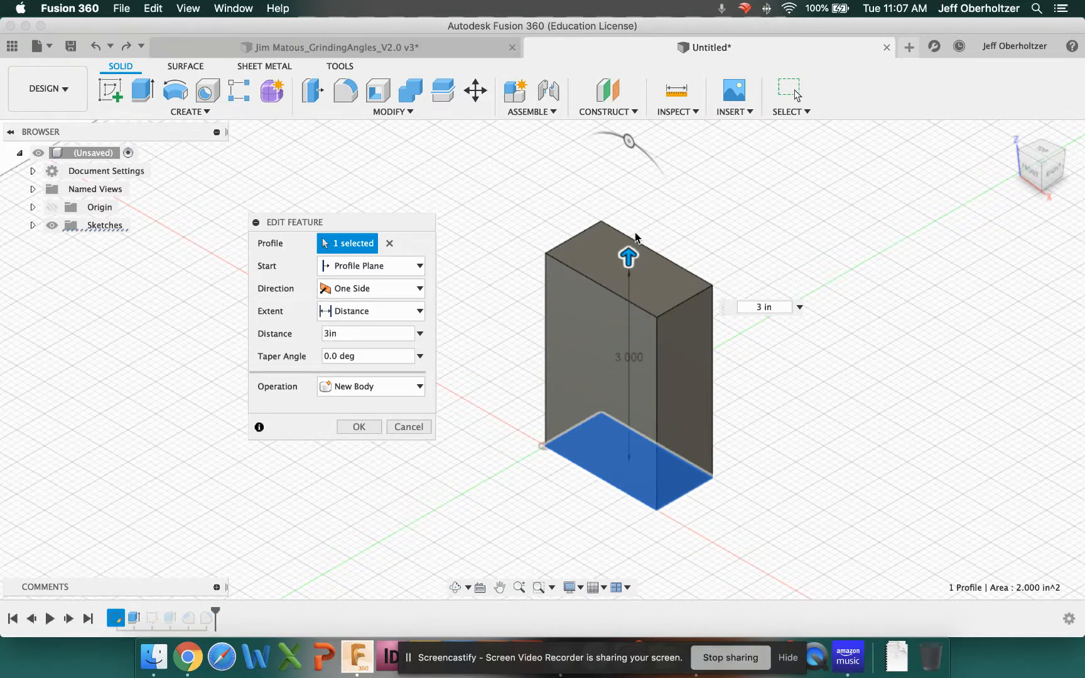
{"action": "left_click", "coordinate": [360, 428]}
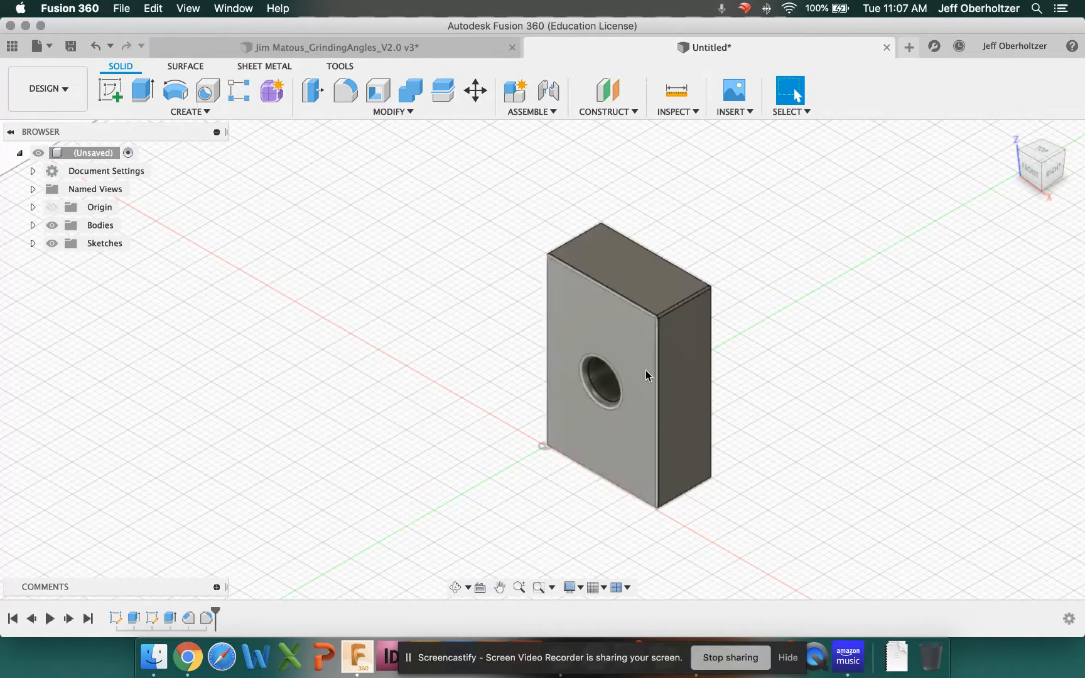
Edit the chamfer on the block's outer edges and set its distance to 0.05 in.
{"action": "scroll", "coordinate": [477, 515], "scroll_direction": "up", "scroll_amount": 3}
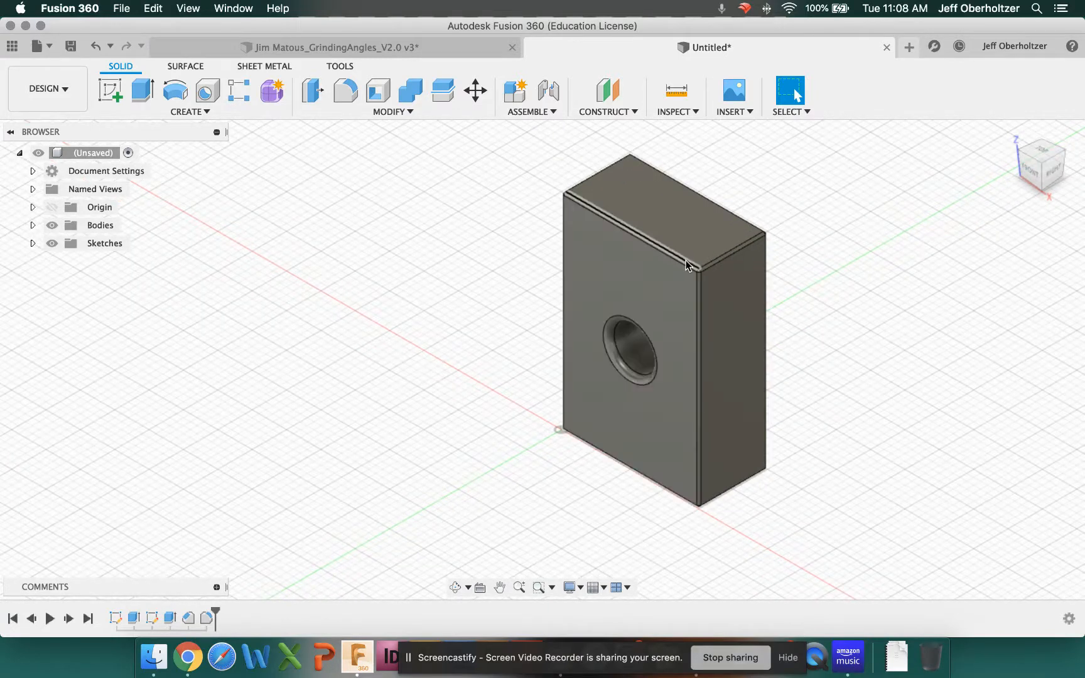
{"action": "double_click", "coordinate": [188, 621]}
{"action": "left_click", "coordinate": [352, 311]}
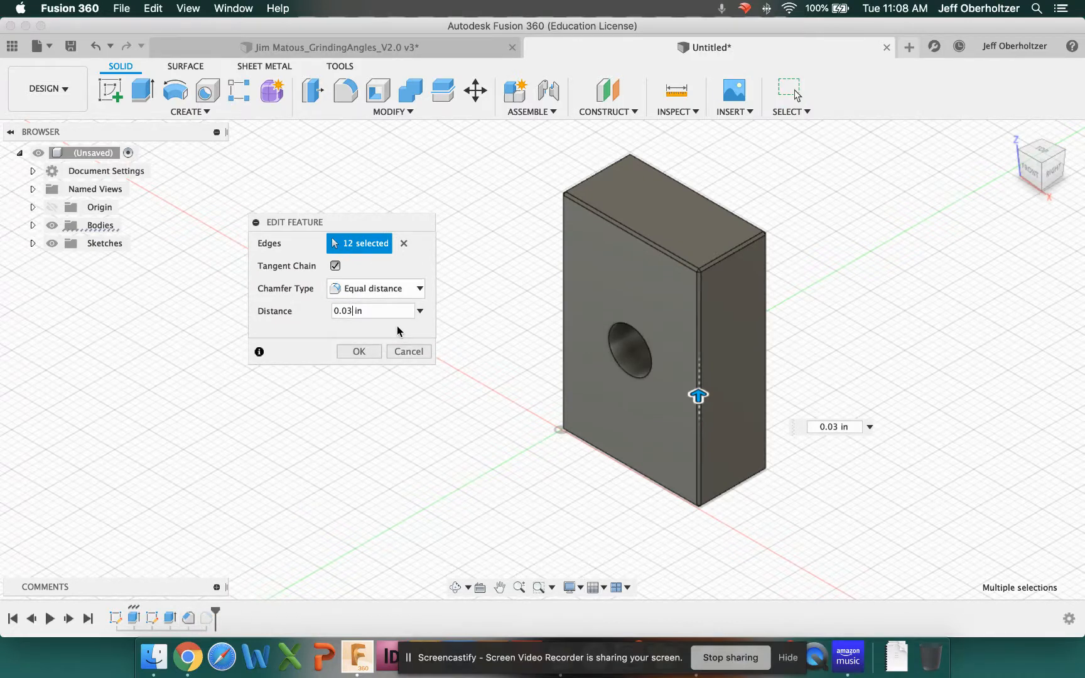
{"action": "key", "text": "BackSpace"}
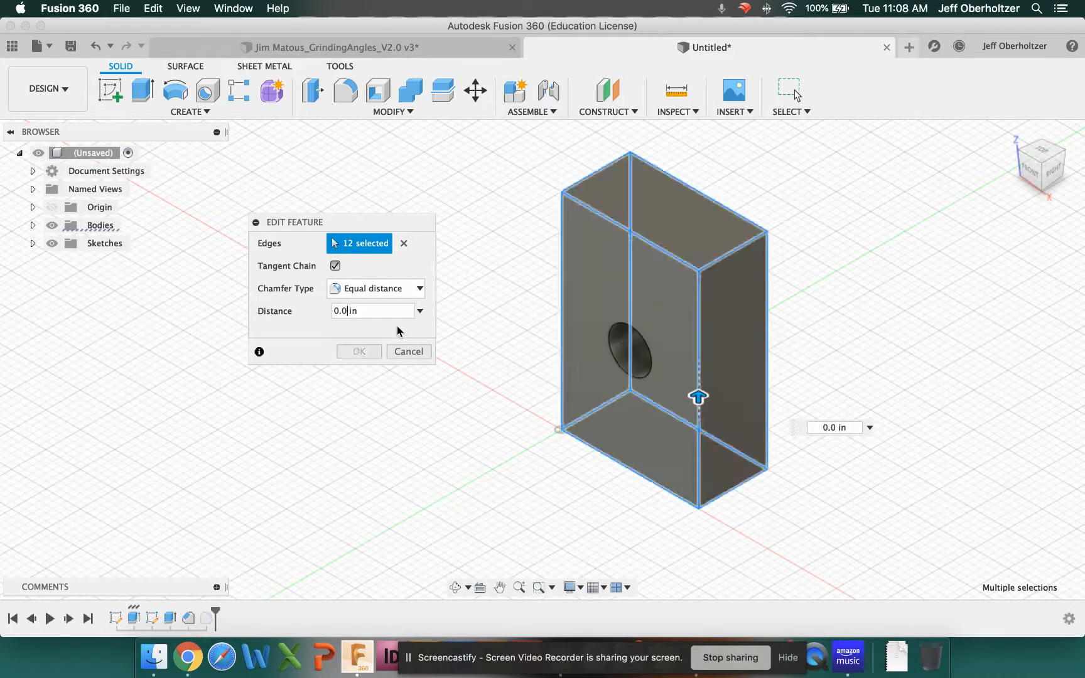
{"action": "type", "text": "5"}
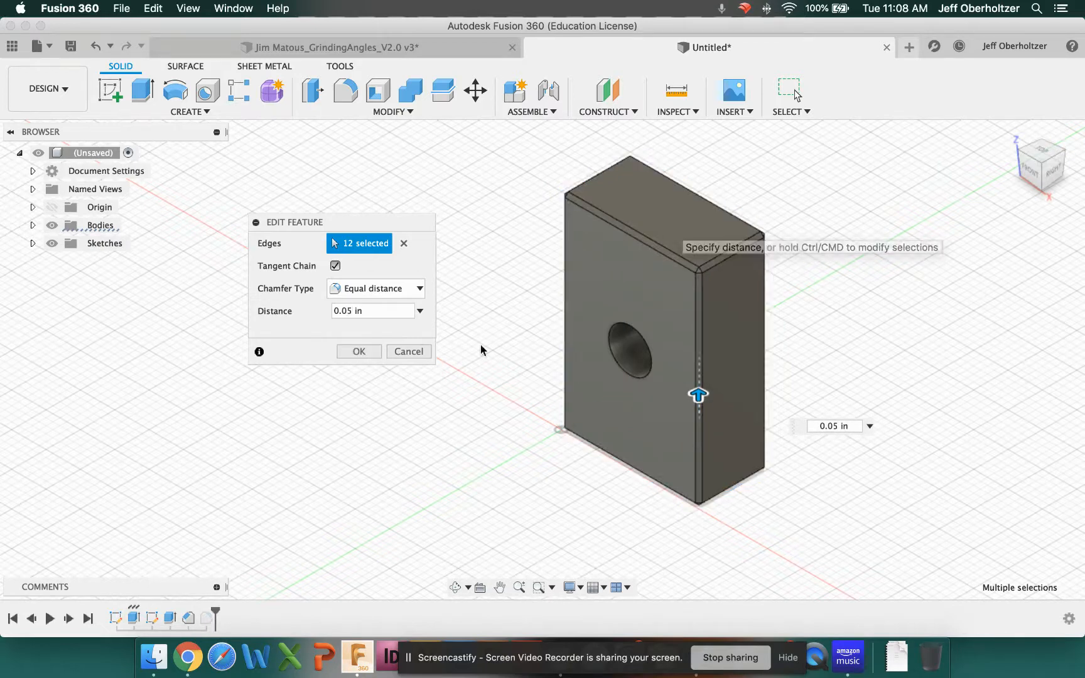
{"action": "left_click", "coordinate": [361, 353]}
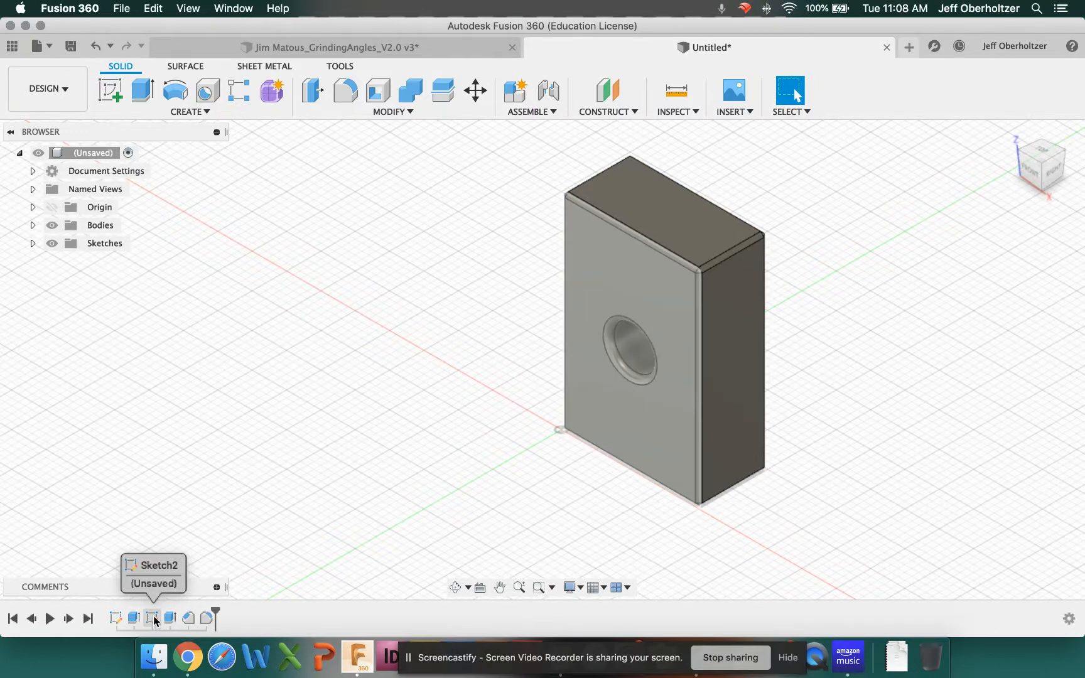
Edit the hole's sketch to set the circle's diameter to 1 in, finish the sketch and show the block in an isometric view.
{"action": "double_click", "coordinate": [153, 619]}
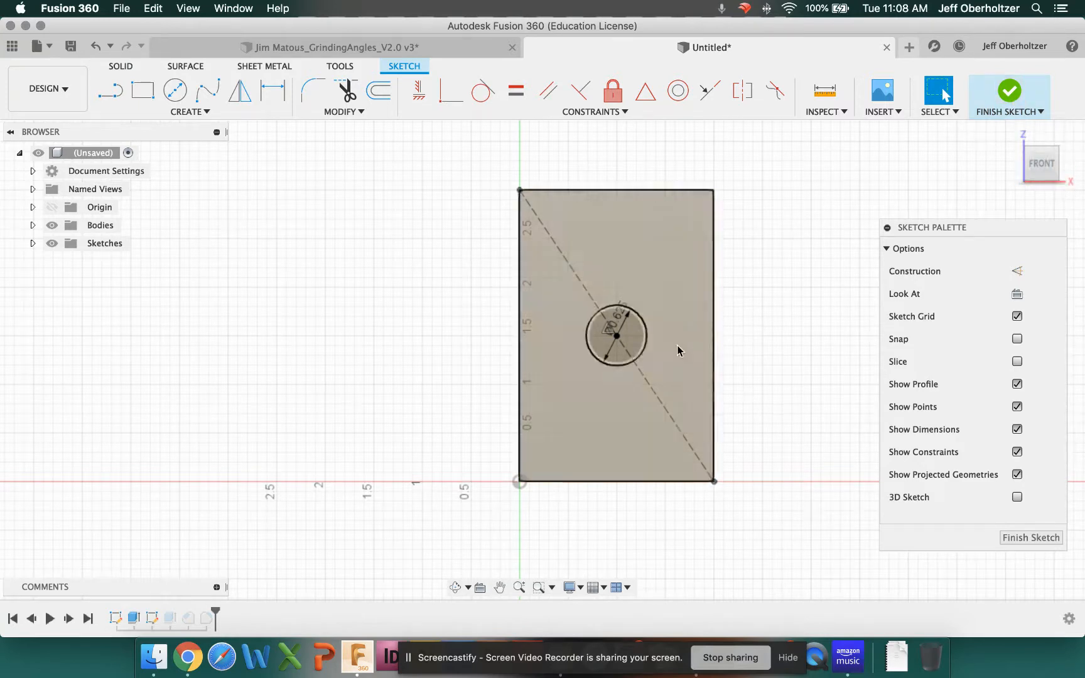
{"action": "scroll", "coordinate": [634, 312], "scroll_direction": "up", "scroll_amount": 4}
{"action": "scroll", "coordinate": [637, 317], "scroll_direction": "up", "scroll_amount": 3}
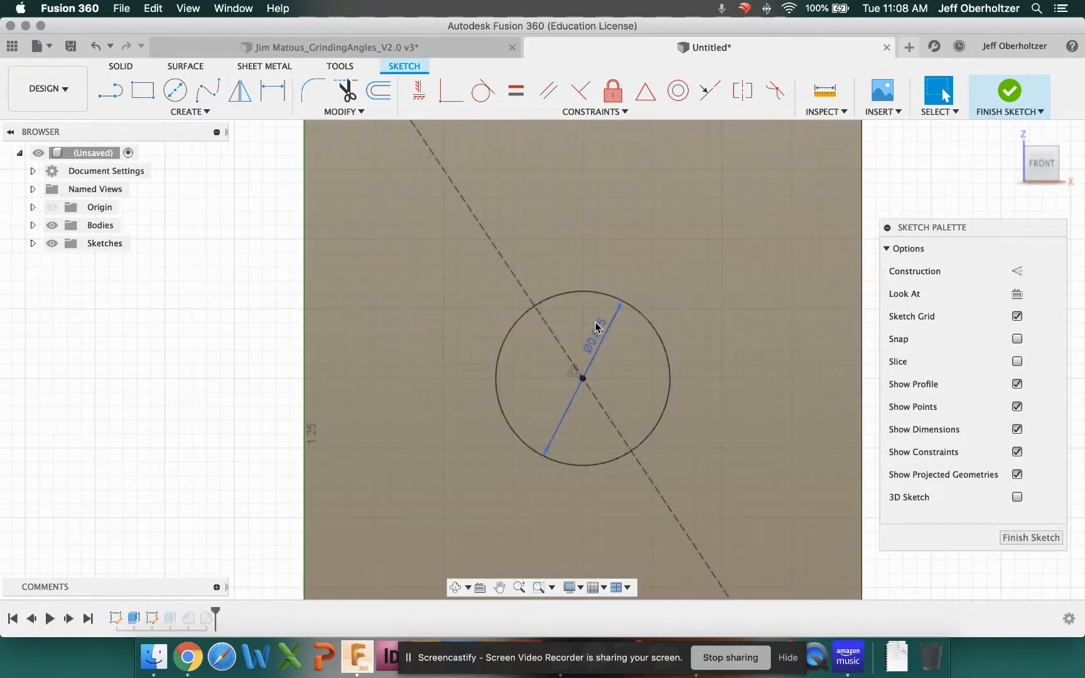
{"action": "double_click", "coordinate": [597, 328]}
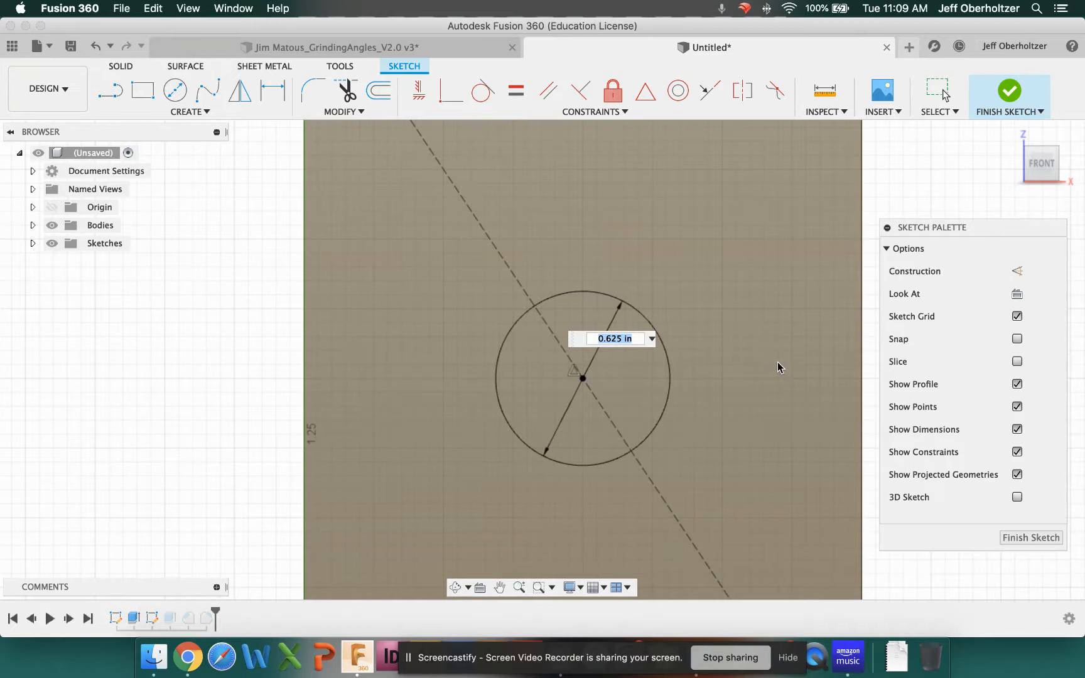
{"action": "type", "text": "1"}
{"action": "key", "text": "Return"}
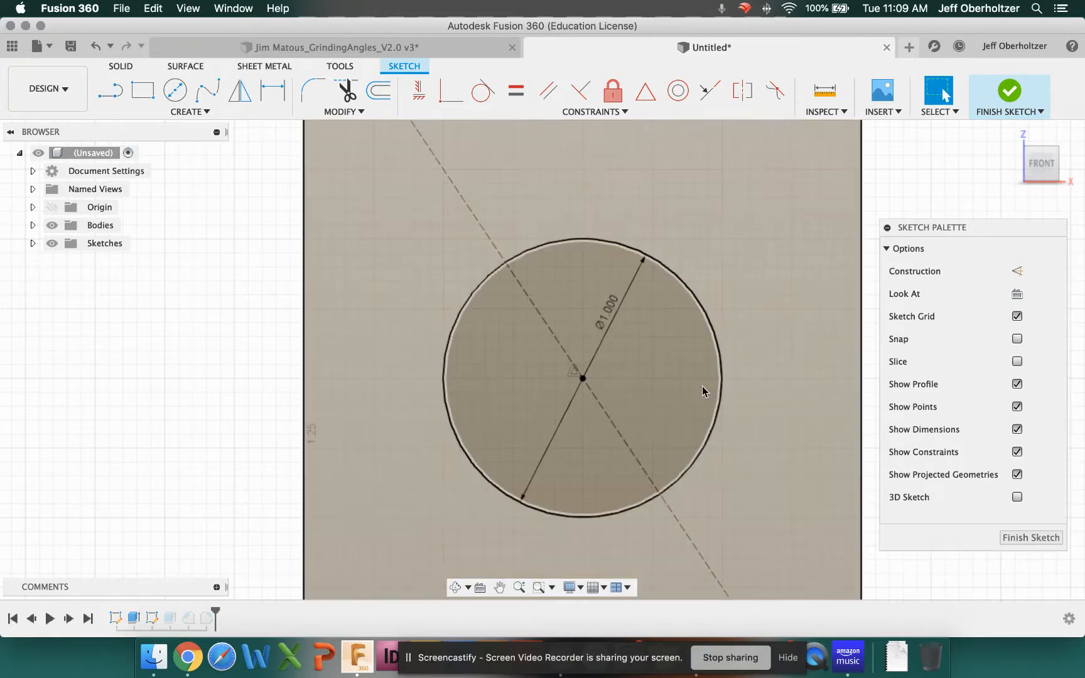
{"action": "scroll", "coordinate": [671, 382], "scroll_direction": "down", "scroll_amount": 3}
{"action": "scroll", "coordinate": [671, 382], "scroll_direction": "down", "scroll_amount": 2}
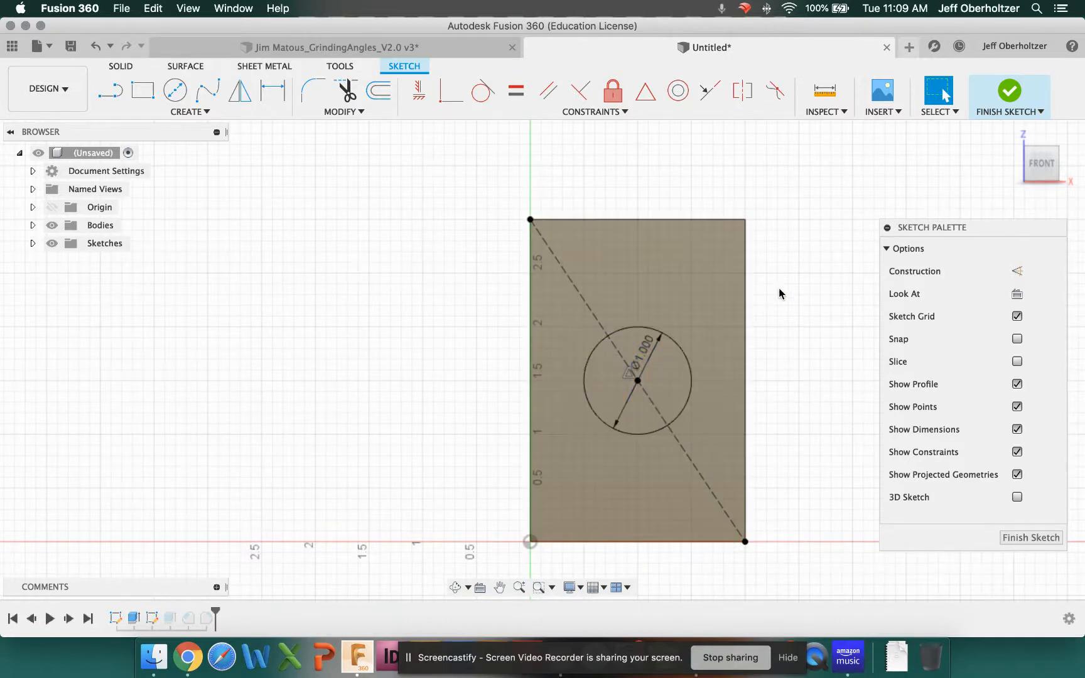
{"action": "left_click", "coordinate": [1009, 92]}
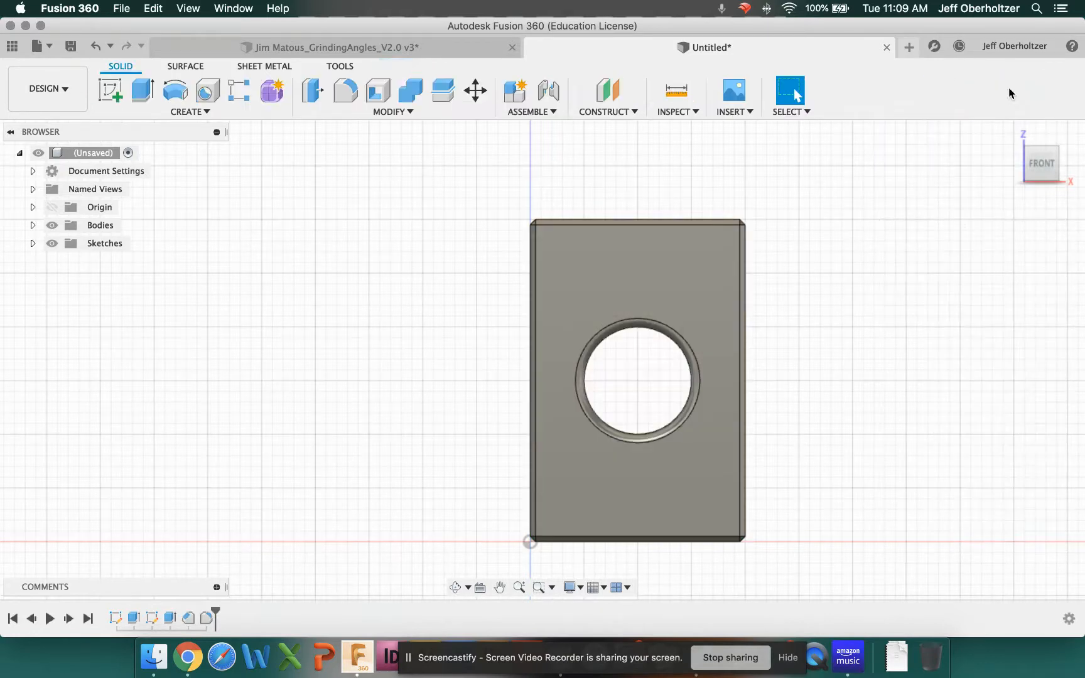
{"action": "left_click", "coordinate": [1012, 133]}
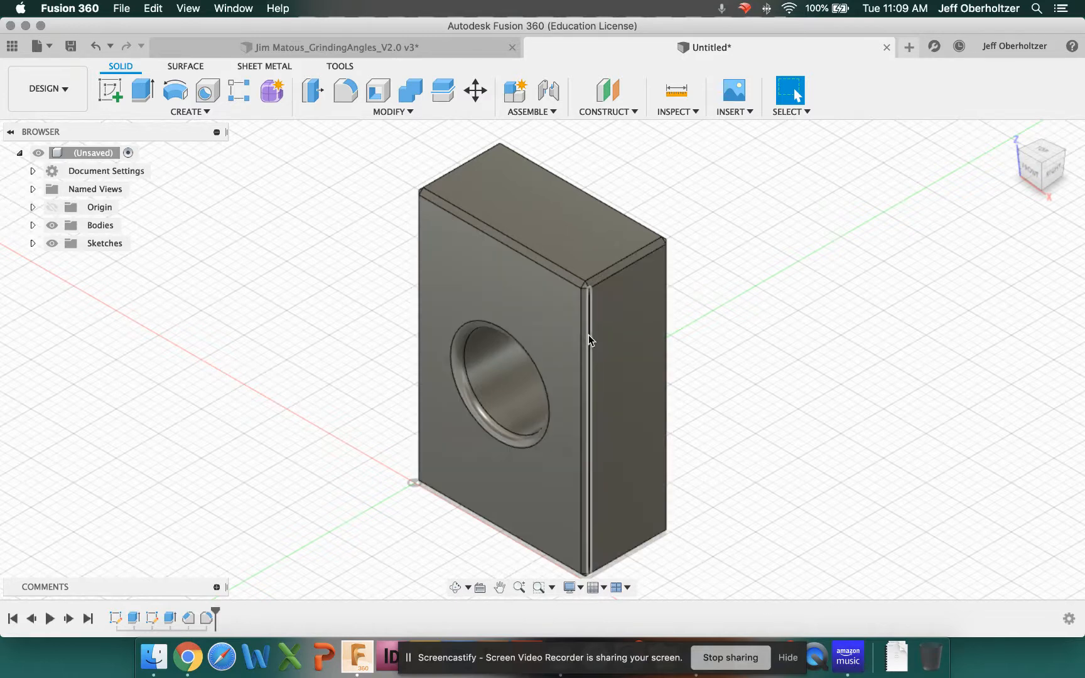
Undo the last edit of the hole's sketch, including its diameter change.
{"action": "left_click", "coordinate": [94, 46]}
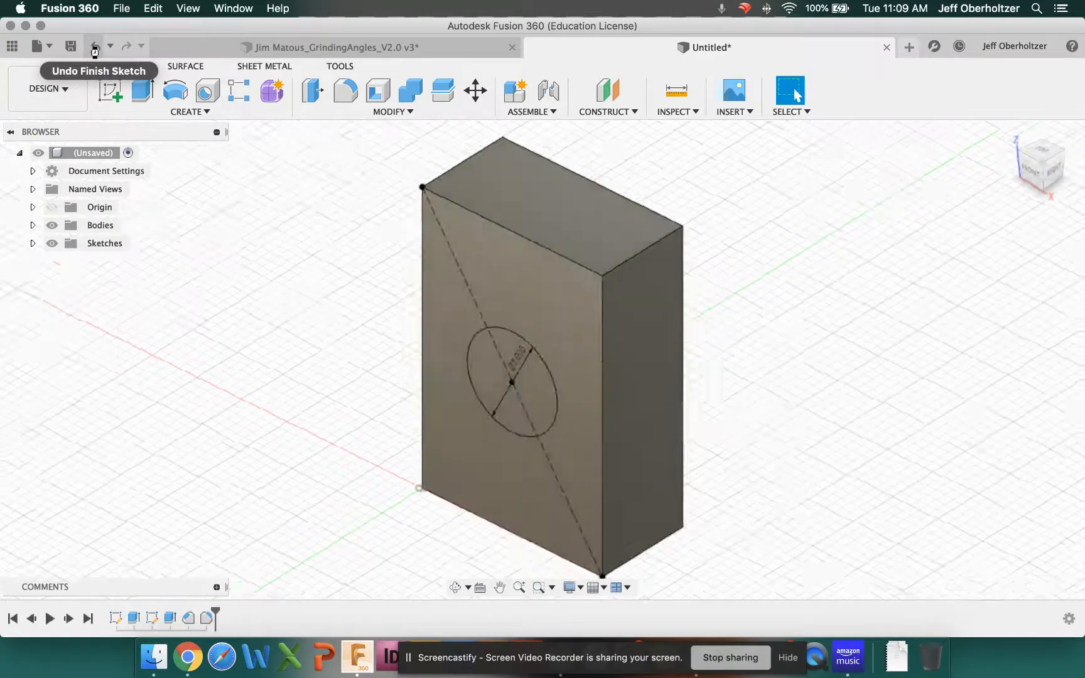
{"action": "left_click", "coordinate": [94, 47]}
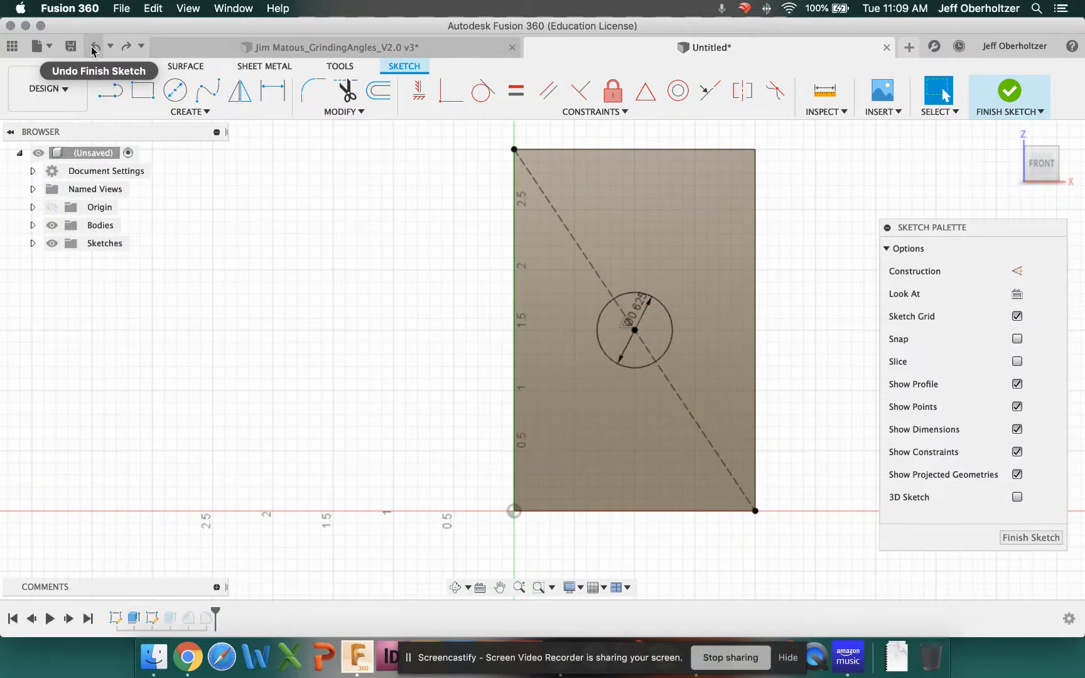
{"action": "left_click", "coordinate": [93, 48]}
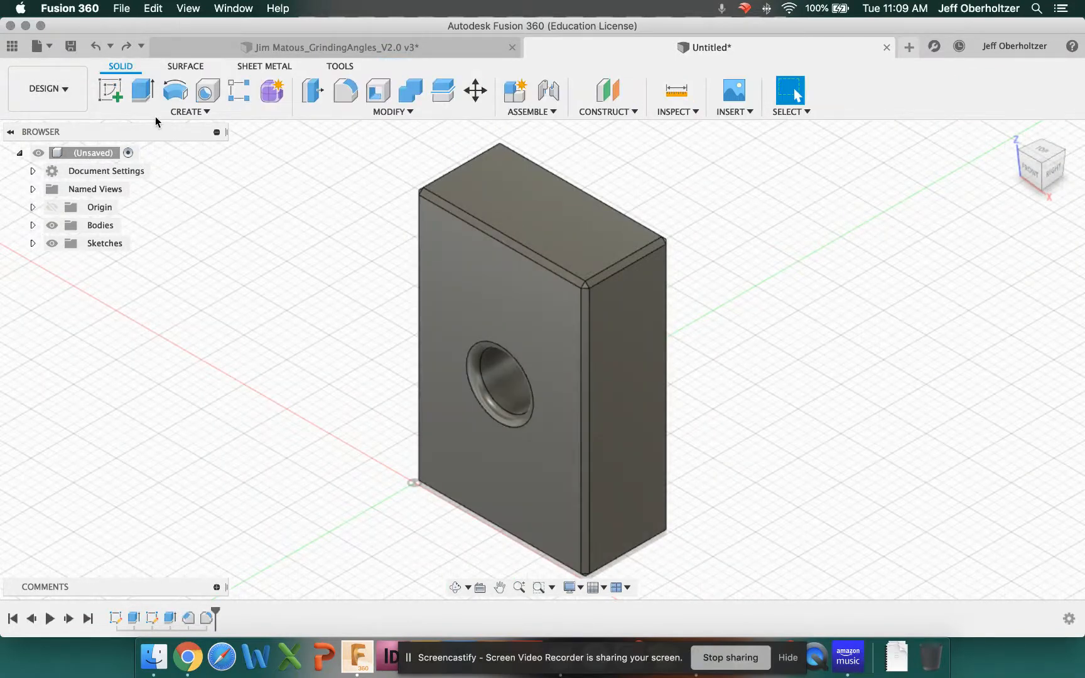
Redo the hole's sketch edit with its 1 in diameter.
{"action": "left_click", "coordinate": [126, 47]}
{"action": "left_click", "coordinate": [125, 48]}
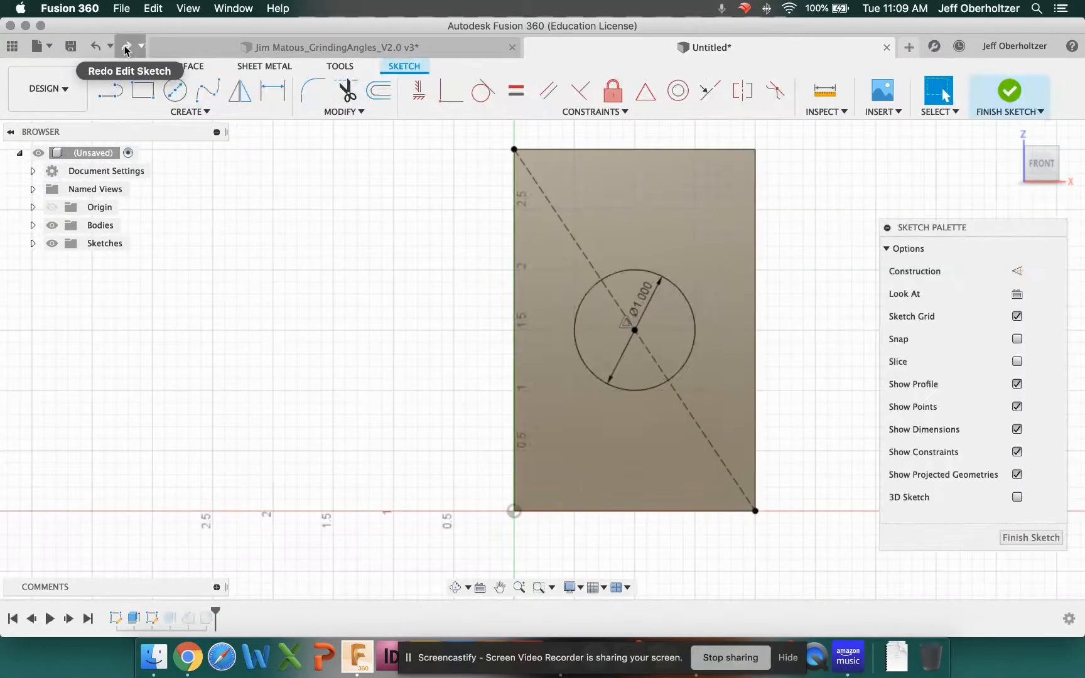
{"action": "left_click", "coordinate": [126, 48]}
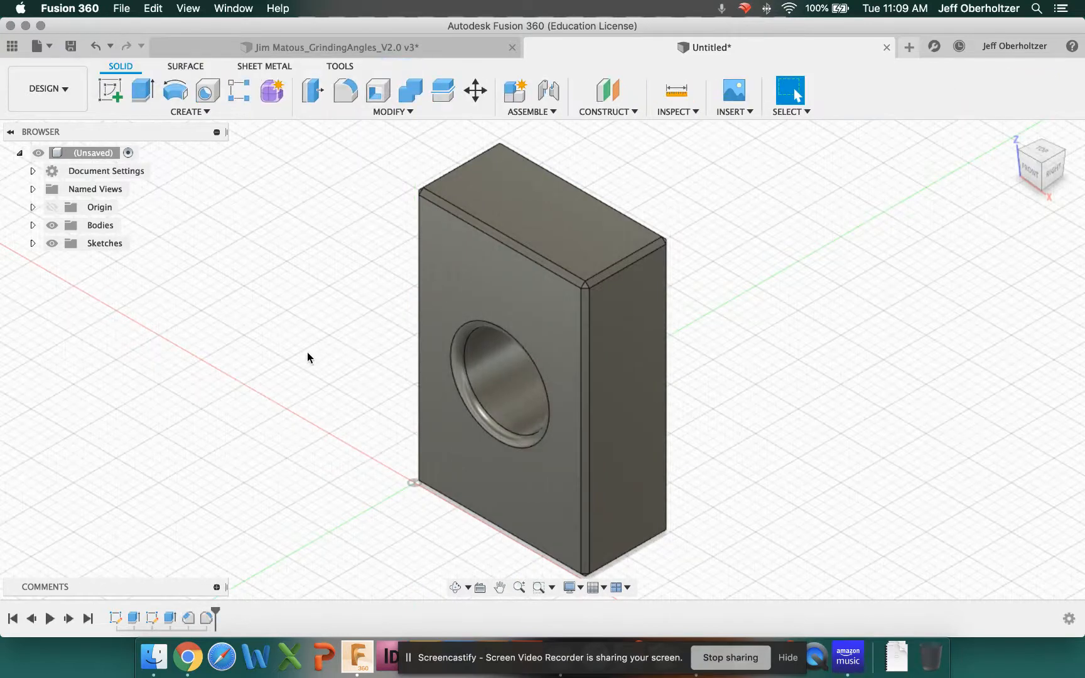
Edit the hole's sketch again, set the circle's diameter to 0.625 in and finish the sketch.
{"action": "double_click", "coordinate": [152, 619]}
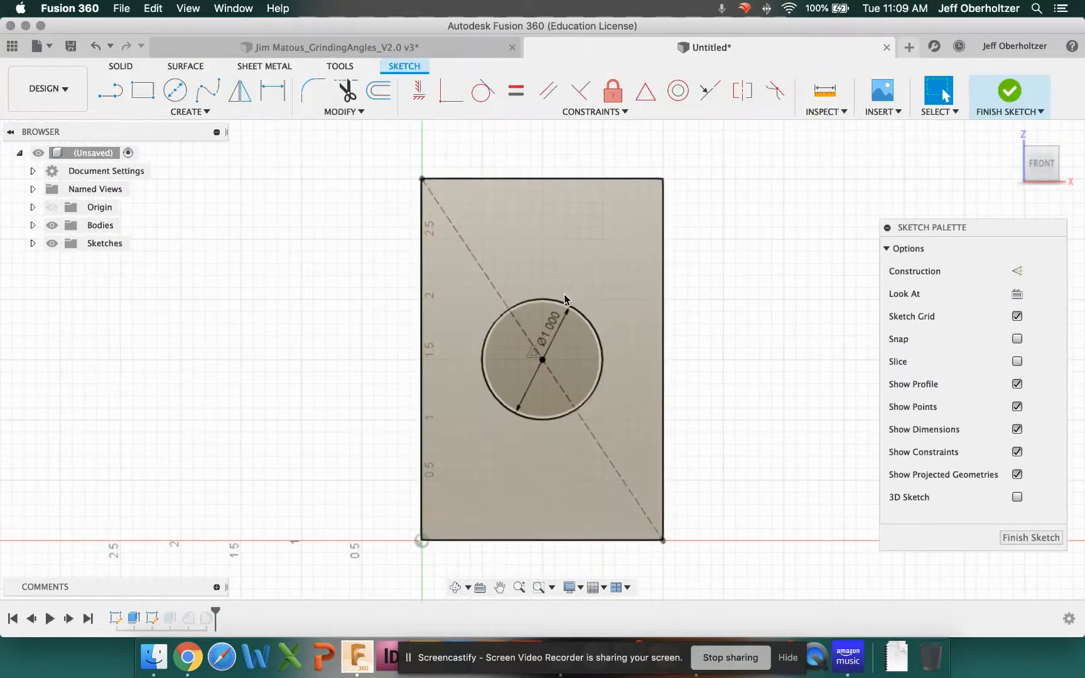
{"action": "double_click", "coordinate": [552, 323]}
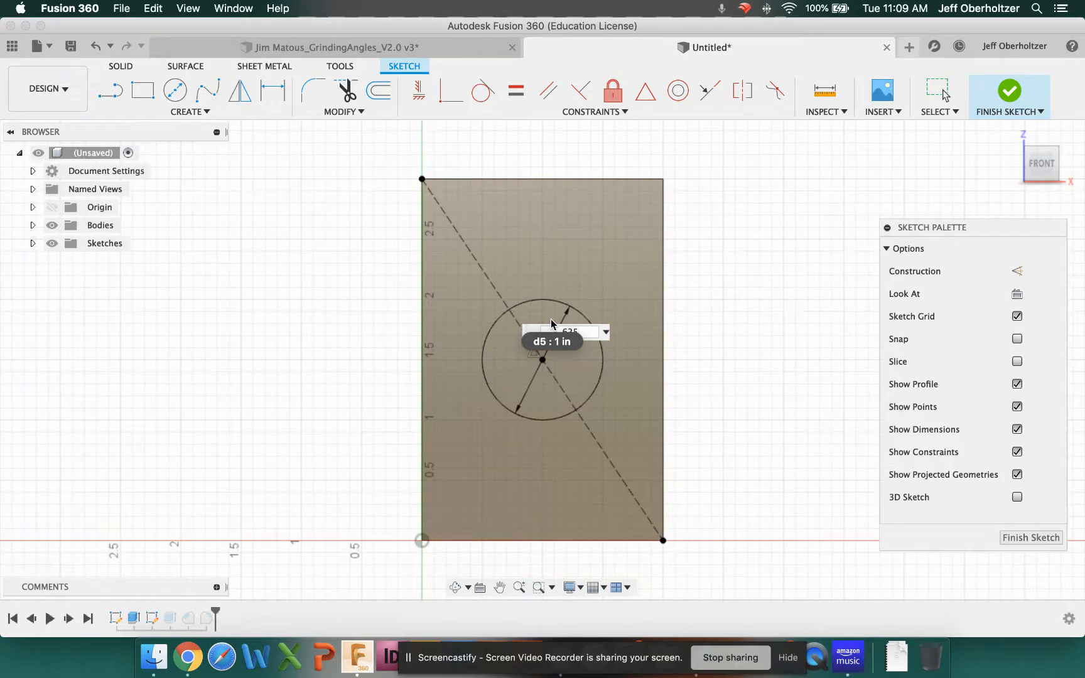
{"action": "key", "text": "Return"}
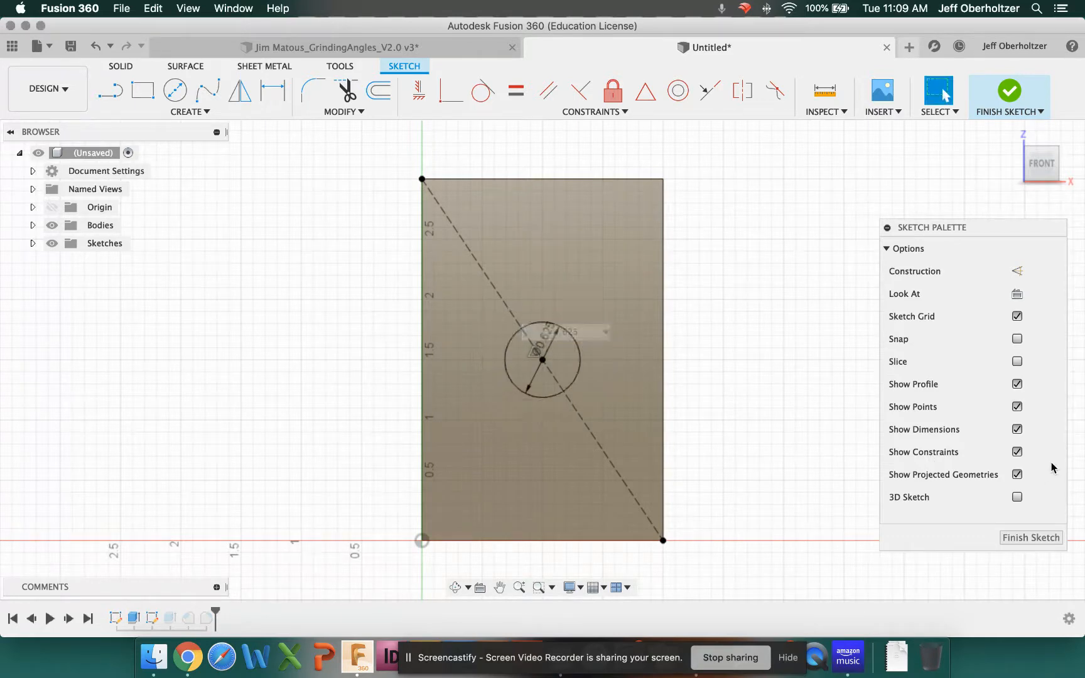
{"action": "left_click", "coordinate": [988, 112]}
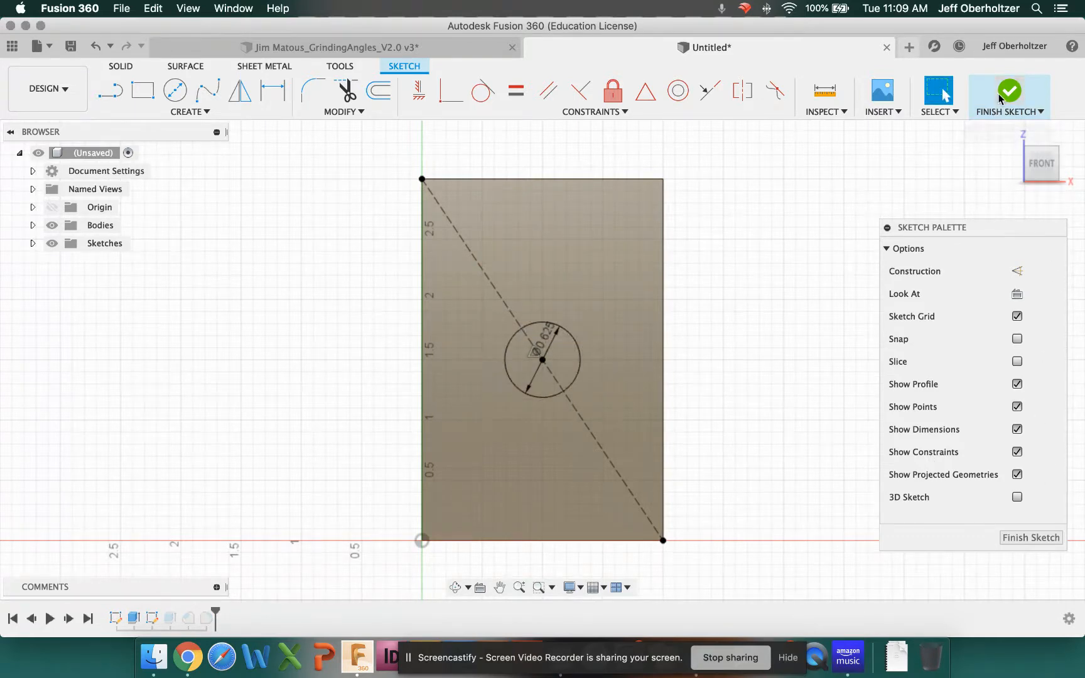